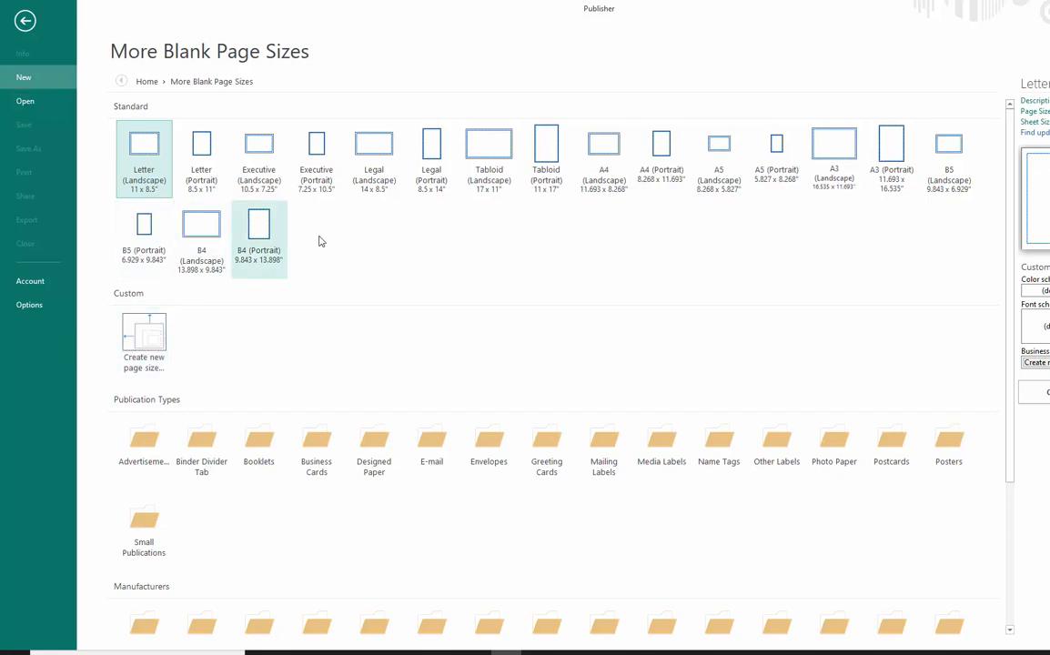
Step: Create a blank publication with the Letter (Portrait) 8.5 x 11" page size
{"action": "left_click", "coordinate": [202, 147]}
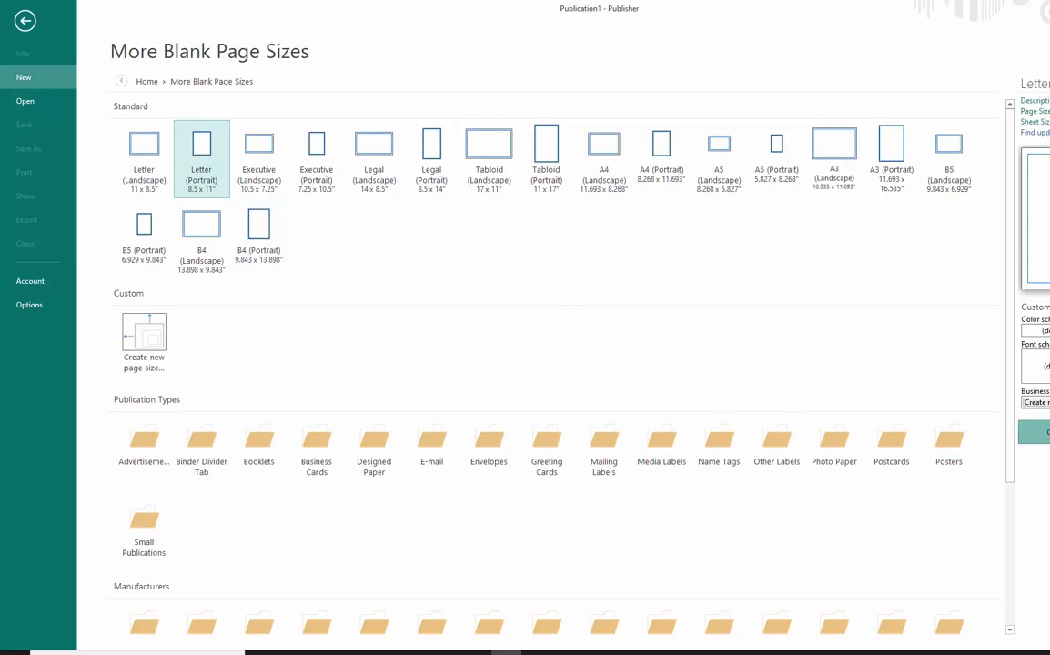
{"action": "left_click", "coordinate": [1035, 432]}
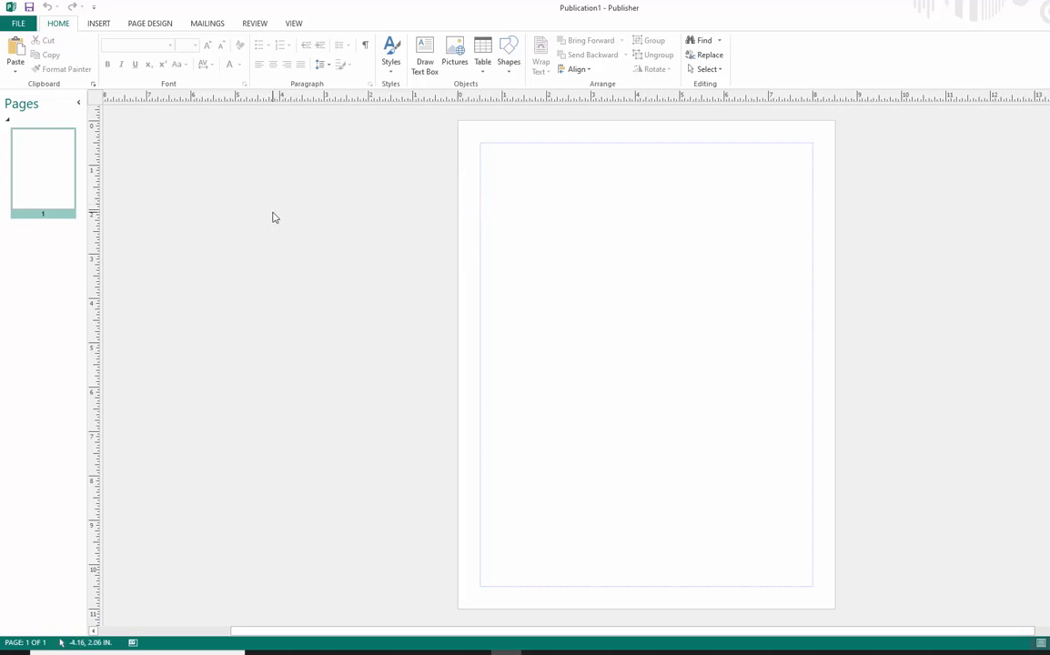
Step: Place vertical guides at about 2, 5 and 7.5 inches and horizontal guides at about 3.5 and 8 inches on the page
{"action": "left_click_drag", "start_coordinate": [89, 214], "coordinate": [545, 255]}
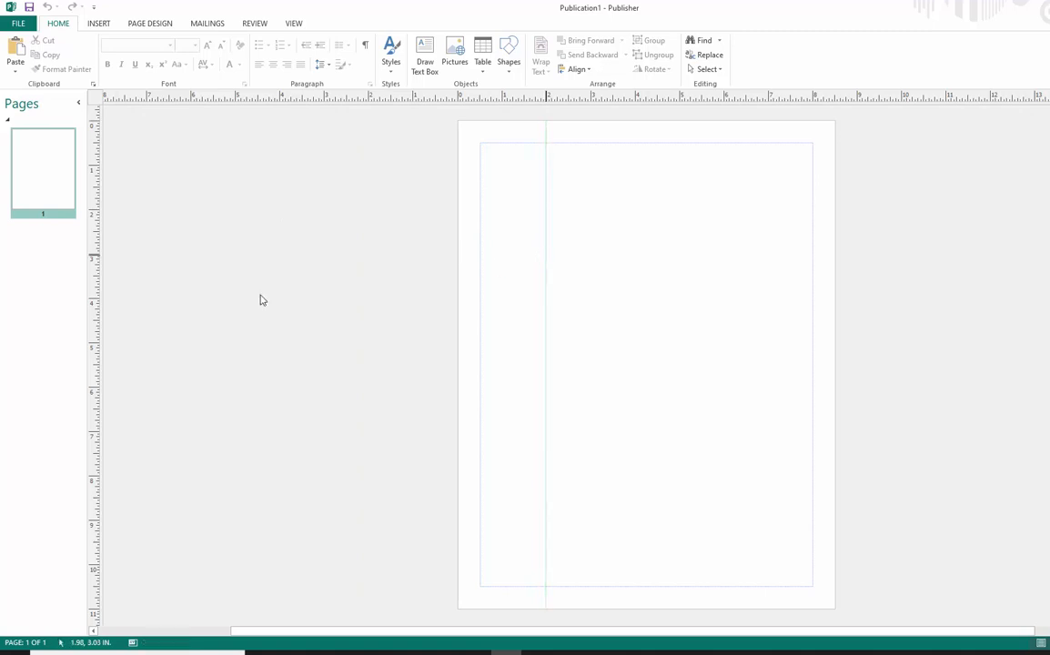
{"action": "left_click_drag", "start_coordinate": [96, 284], "coordinate": [679, 277]}
{"action": "left_click_drag", "start_coordinate": [88, 348], "coordinate": [133, 342]}
{"action": "left_click_drag", "start_coordinate": [735, 304], "coordinate": [782, 301]}
{"action": "left_click_drag", "start_coordinate": [446, 100], "coordinate": [487, 274]}
{"action": "left_click_drag", "start_coordinate": [473, 94], "coordinate": [550, 481]}
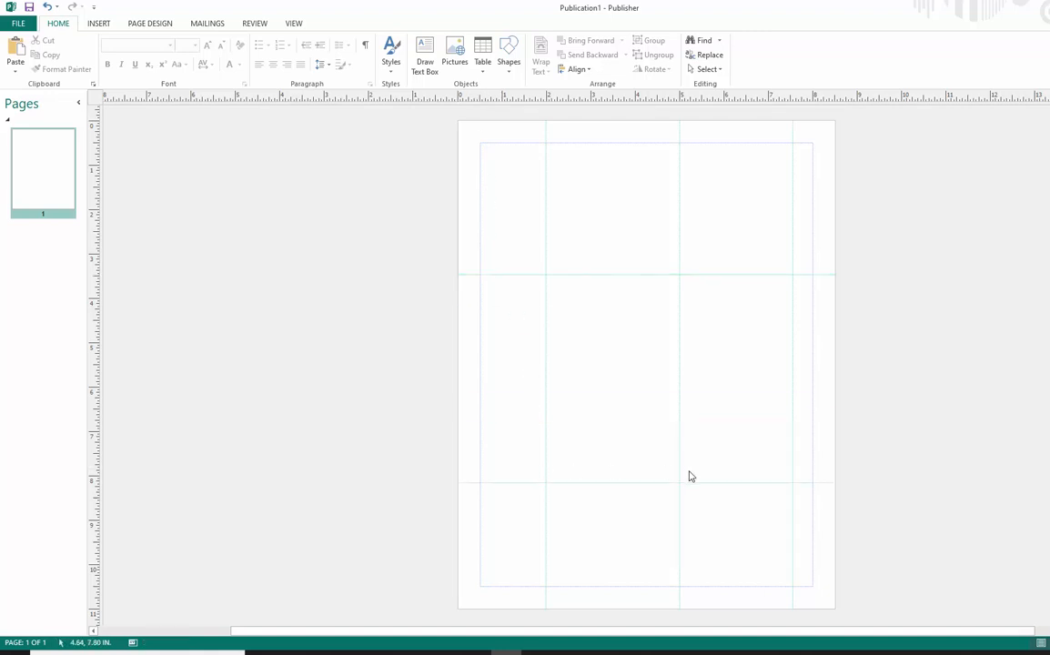
Step: Remove all horizontal and vertical guides from the page
{"action": "left_click_drag", "start_coordinate": [643, 483], "coordinate": [608, 107]}
{"action": "left_click_drag", "start_coordinate": [598, 276], "coordinate": [597, 97]}
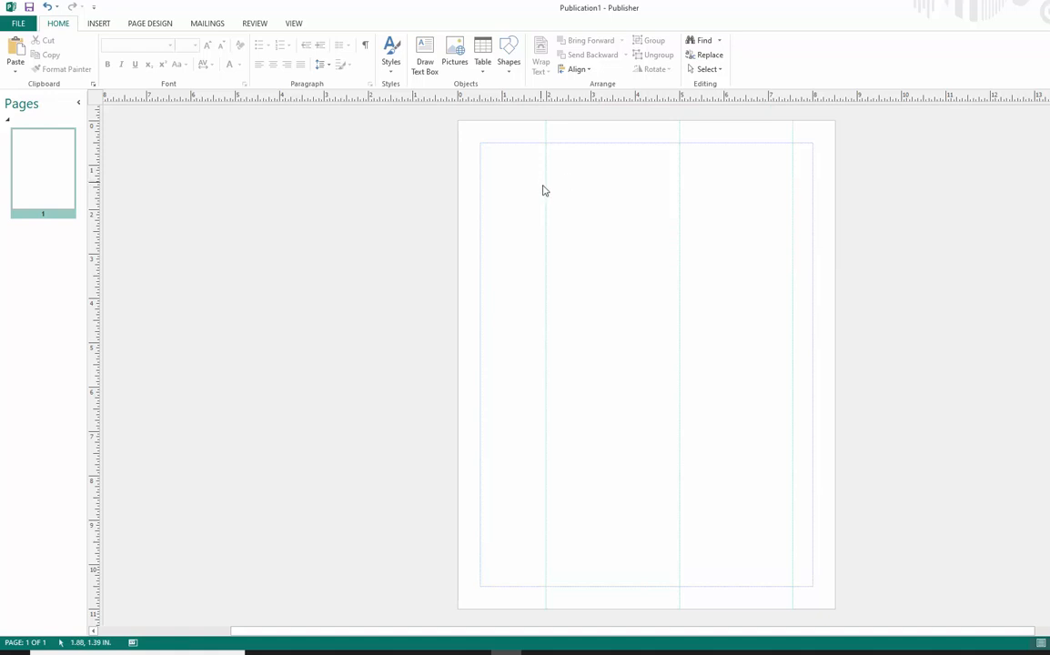
{"action": "left_click_drag", "start_coordinate": [545, 189], "coordinate": [94, 214]}
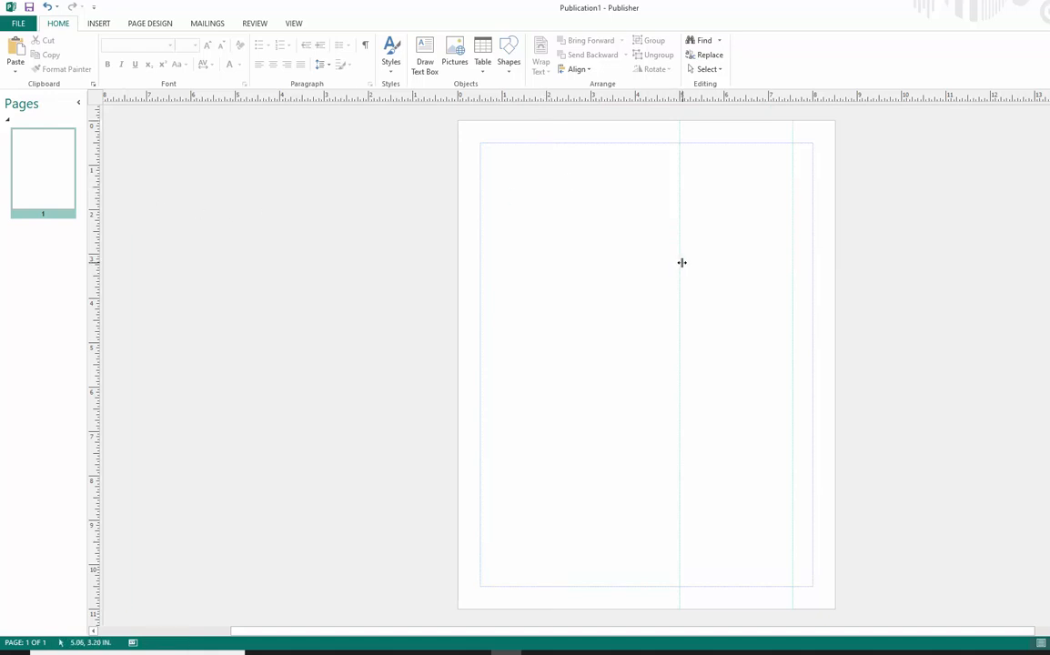
{"action": "left_click_drag", "start_coordinate": [232, 300], "coordinate": [97, 300]}
{"action": "left_click_drag", "start_coordinate": [792, 273], "coordinate": [6, 284]}
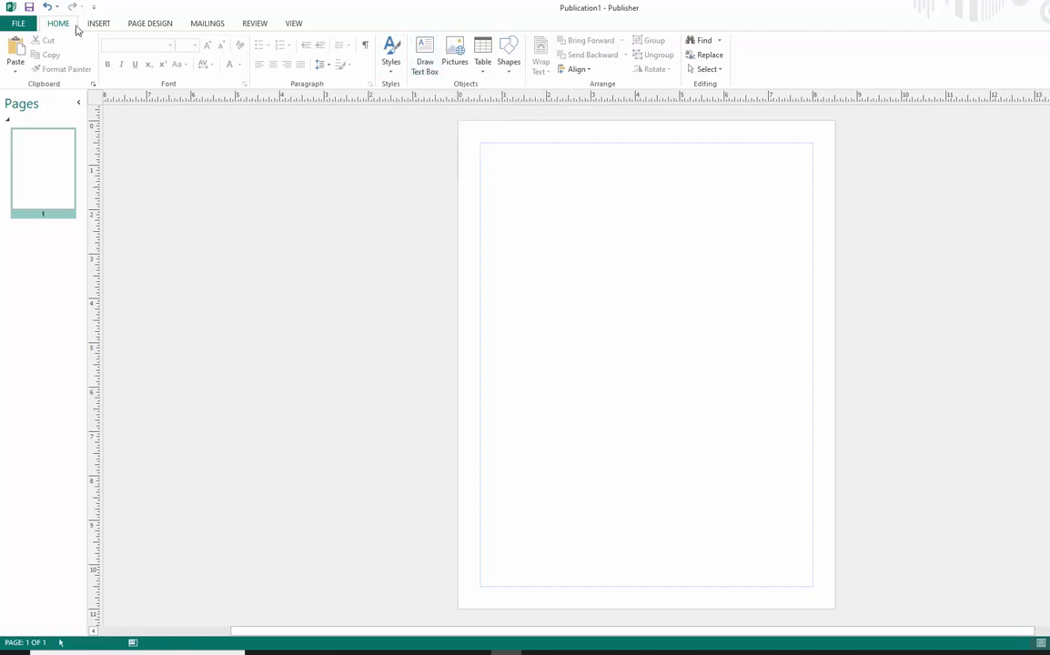
Step: Draw a text box about 4.9 x 1.0 in near the top of the page and enter "Slapshot" in it
{"action": "left_click", "coordinate": [391, 57]}
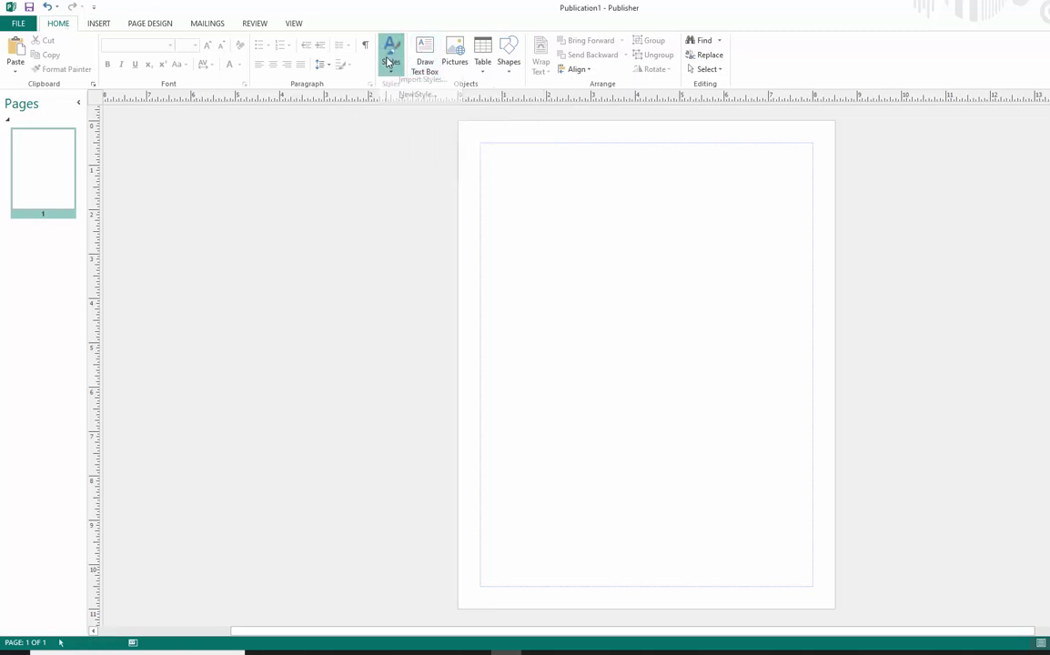
{"action": "left_click", "coordinate": [425, 57]}
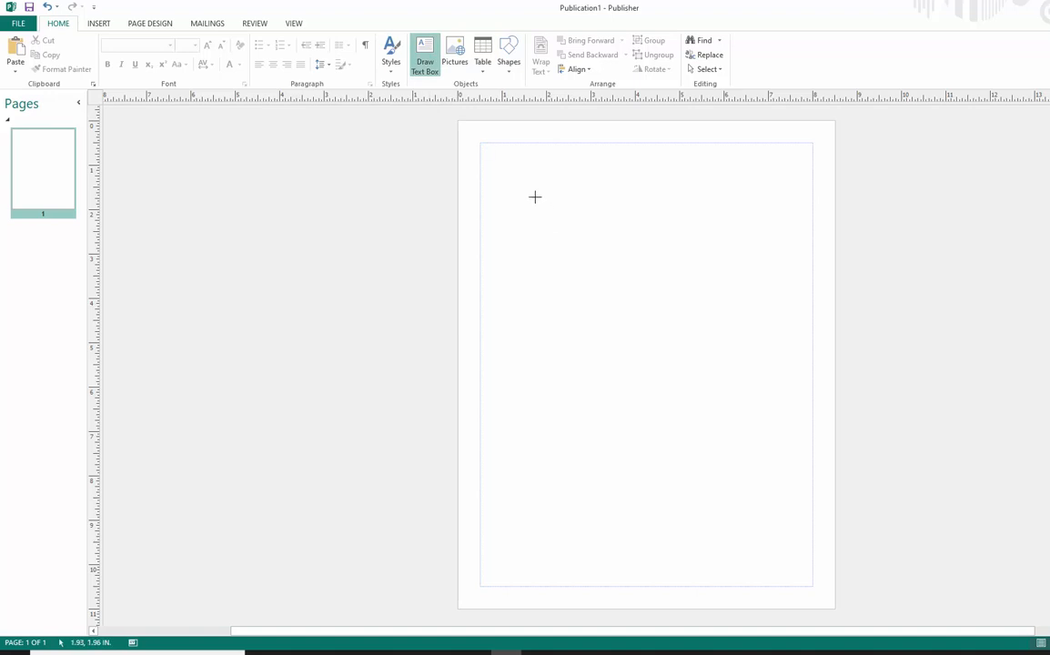
{"action": "left_click_drag", "start_coordinate": [515, 188], "coordinate": [737, 236]}
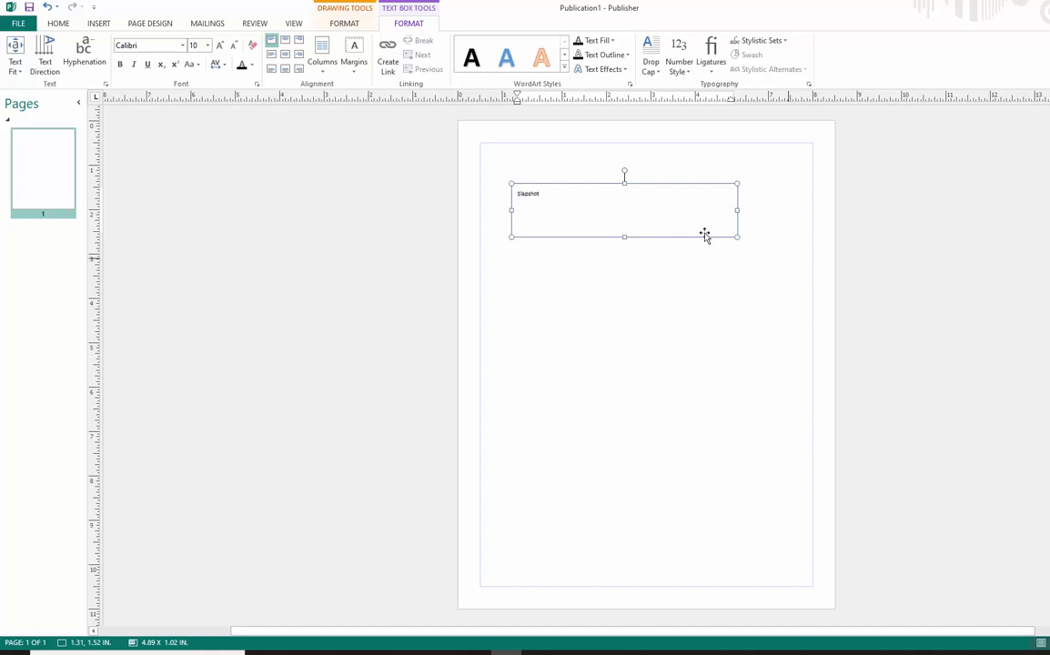
Step: Increase the font size of the word "Slapshot" to 28 pt
{"action": "right_click", "coordinate": [527, 195]}
{"action": "left_click", "coordinate": [551, 203]}
{"action": "double_click", "coordinate": [526, 193]}
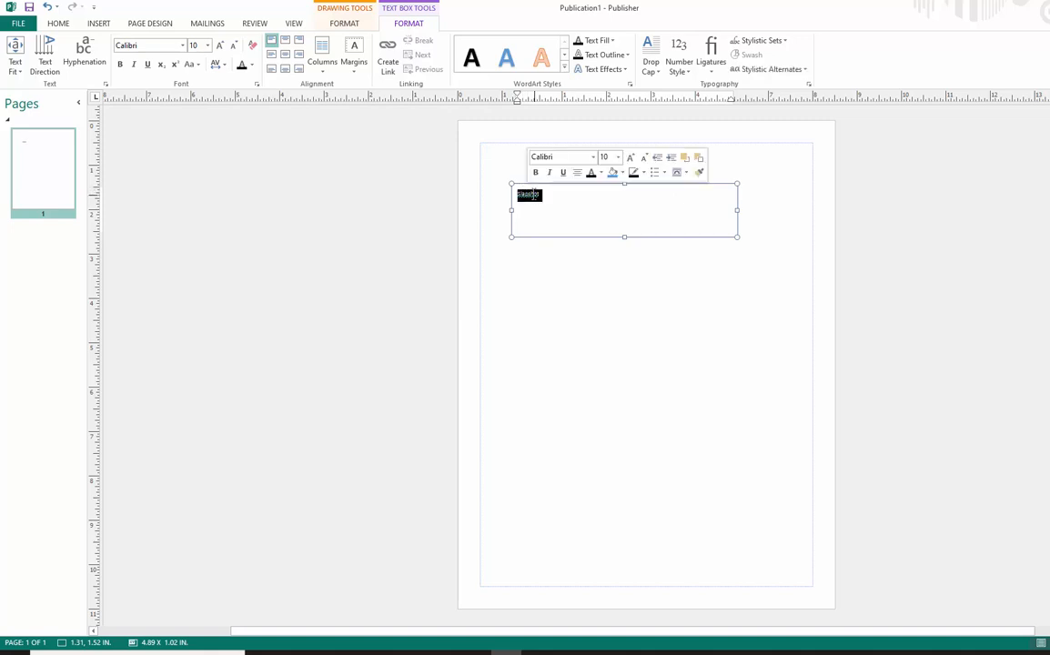
{"action": "left_click", "coordinate": [220, 46]}
{"action": "left_click", "coordinate": [219, 46]}
{"action": "left_click", "coordinate": [219, 46]}
{"action": "left_click", "coordinate": [219, 46]}
{"action": "left_click", "coordinate": [219, 45]}
{"action": "left_click", "coordinate": [220, 46]}
{"action": "left_click", "coordinate": [219, 45]}
{"action": "left_click", "coordinate": [220, 46]}
{"action": "left_click", "coordinate": [219, 45]}
{"action": "left_click", "coordinate": [220, 46]}
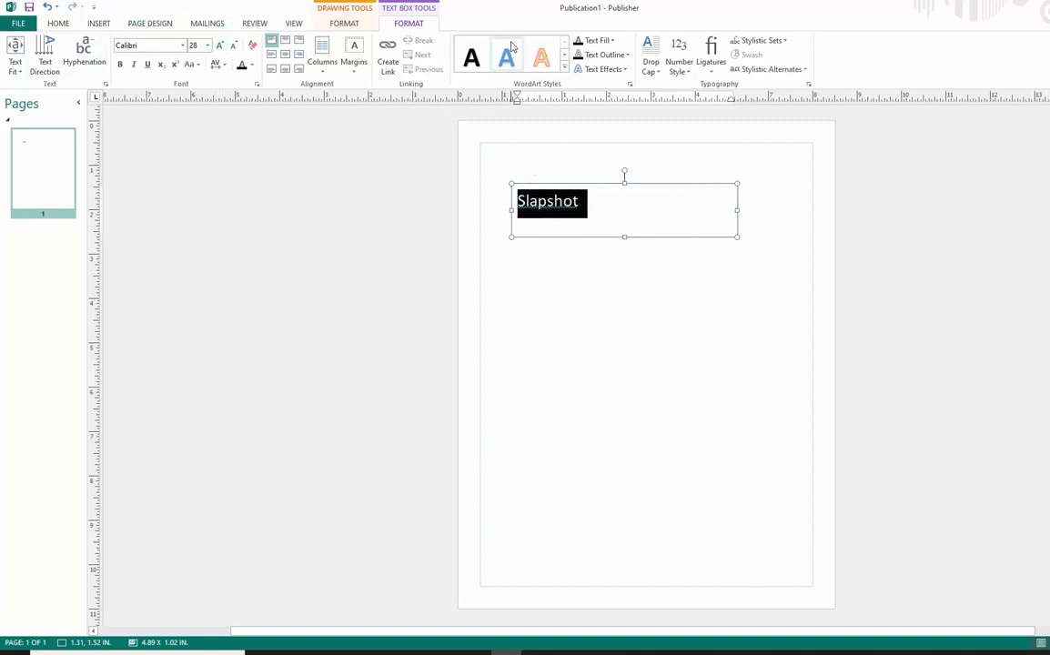
Step: Shrink the Slapshot text box to about 1.49 x 0.61 in and set its font to Bodoni MT Black
{"action": "left_click_drag", "start_coordinate": [738, 238], "coordinate": [587, 219]}
{"action": "left_click", "coordinate": [141, 45]}
{"action": "left_click", "coordinate": [181, 45]}
{"action": "scroll", "coordinate": [182, 327], "scroll_direction": "down", "scroll_amount": 5}
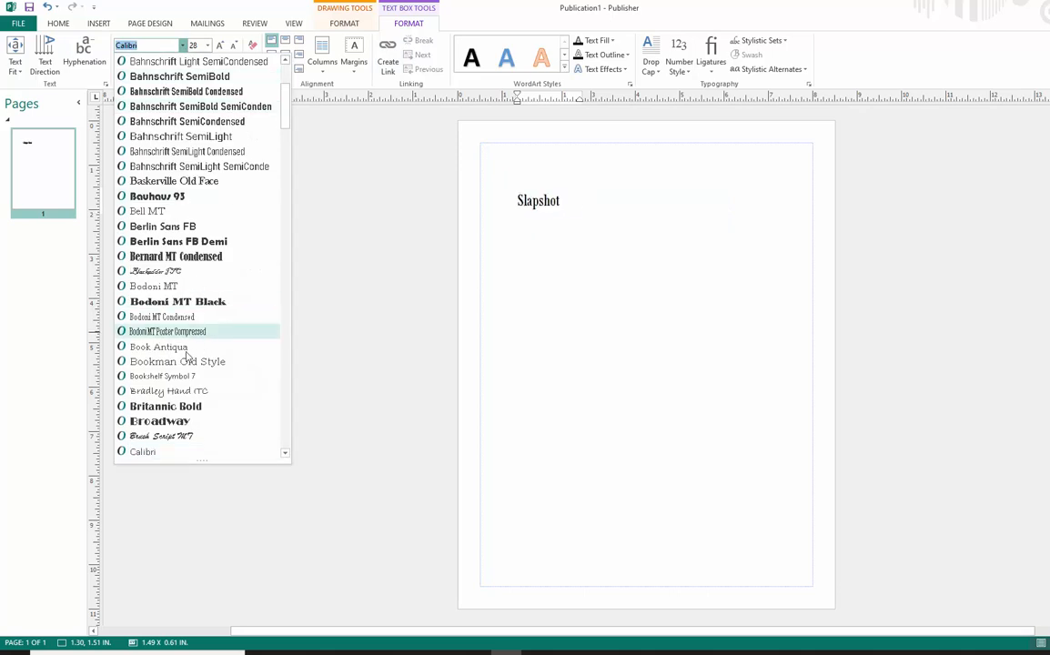
{"action": "left_click", "coordinate": [167, 302]}
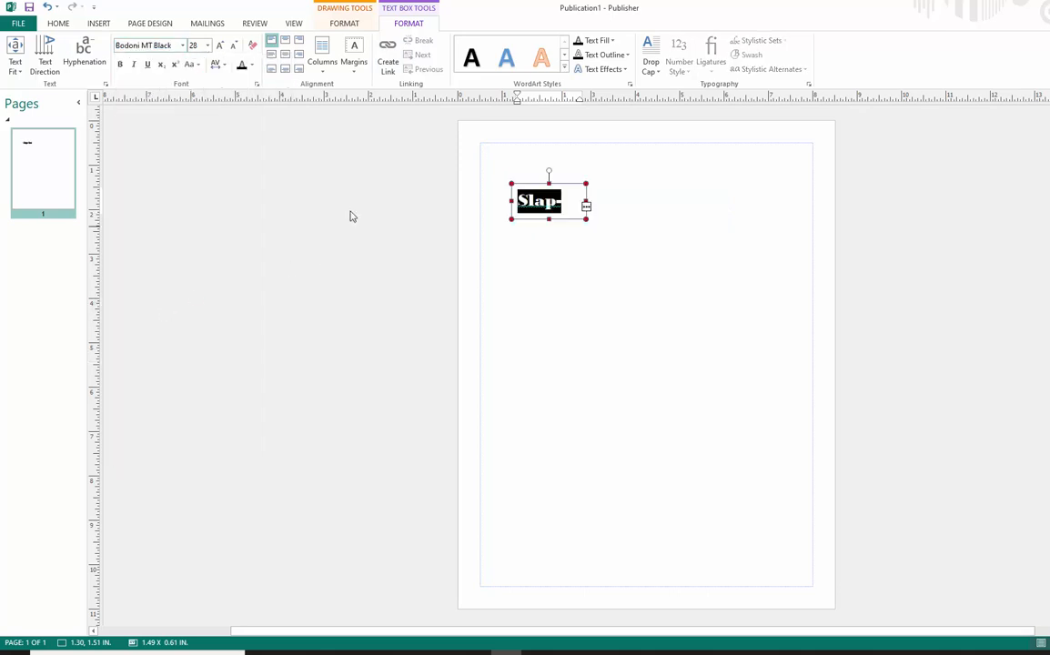
Step: Enlarge the Slapshot text box to fit the whole word, and place it rotated 90° clockwise in the page's upper-left margin corner
{"action": "left_click", "coordinate": [584, 215]}
{"action": "left_click_drag", "start_coordinate": [583, 216], "coordinate": [608, 226]}
{"action": "left_click", "coordinate": [624, 233]}
{"action": "left_click", "coordinate": [601, 205]}
{"action": "mouse_move", "coordinate": [565, 187]}
{"action": "left_mouse_down"}
{"action": "mouse_move", "coordinate": [483, 141]}
{"action": "mouse_move", "coordinate": [579, 168]}
{"action": "mouse_move", "coordinate": [574, 179]}
{"action": "mouse_move", "coordinate": [583, 162]}
{"action": "mouse_move", "coordinate": [567, 159]}
{"action": "mouse_move", "coordinate": [602, 167]}
{"action": "mouse_move", "coordinate": [635, 204]}
{"action": "mouse_move", "coordinate": [528, 201]}
{"action": "mouse_move", "coordinate": [511, 165]}
{"action": "mouse_move", "coordinate": [525, 164]}
{"action": "mouse_move", "coordinate": [516, 167]}
{"action": "left_mouse_up"}
{"action": "left_click", "coordinate": [780, 353]}
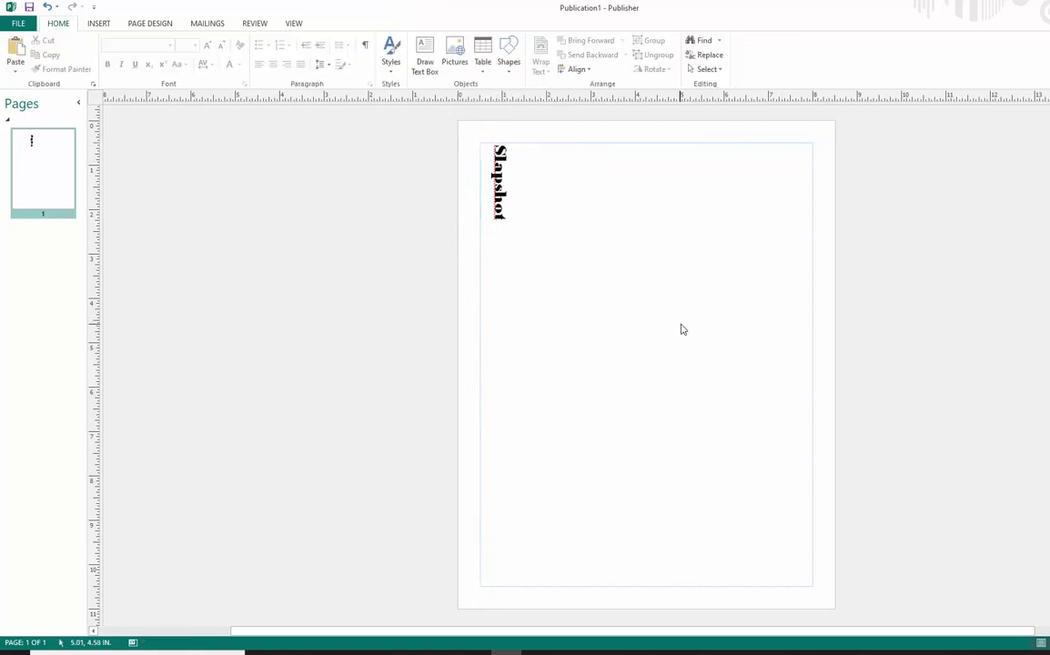
Step: Add a text box about 4.4 x 1.9 in beside Slapshot containing "Overtime" at a font size of 72 pt
{"action": "left_click", "coordinate": [424, 56]}
{"action": "left_click_drag", "start_coordinate": [546, 158], "coordinate": [750, 249]}
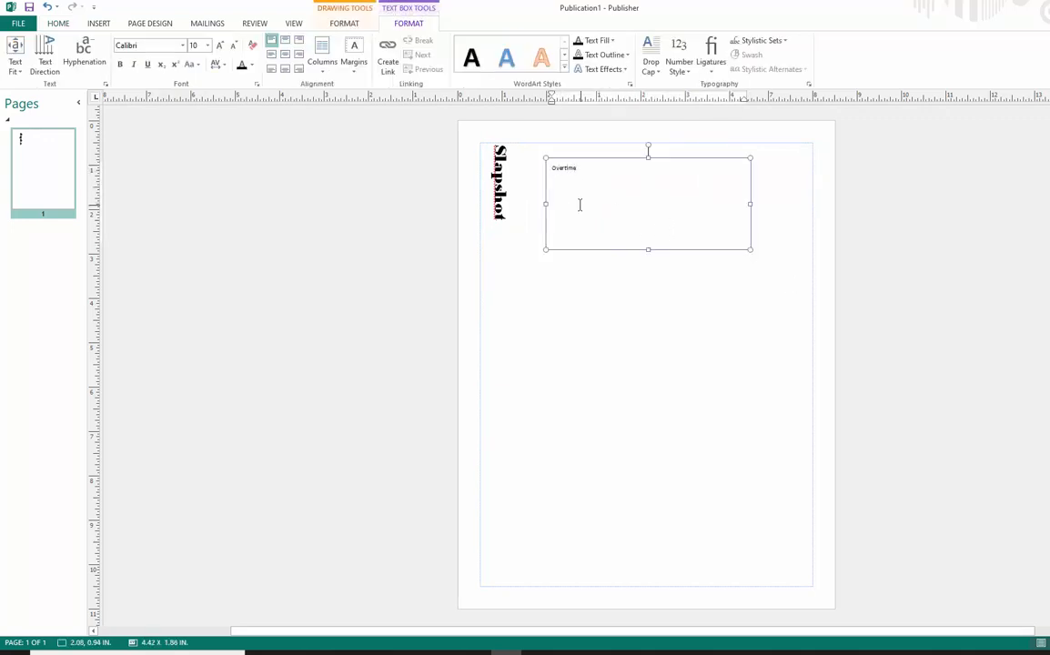
{"action": "double_click", "coordinate": [559, 167]}
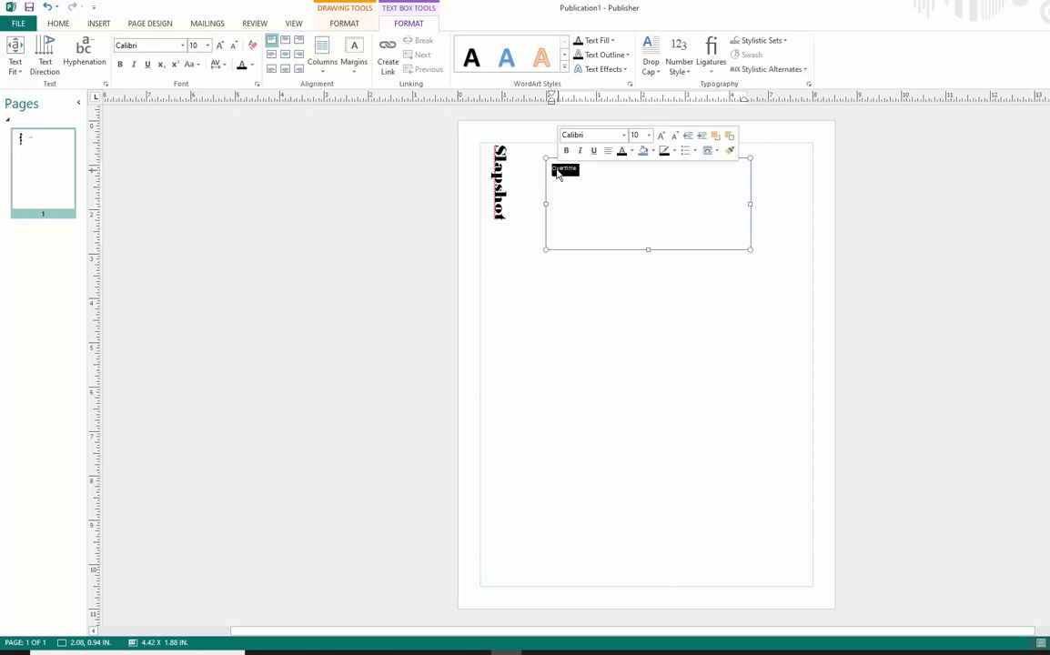
{"action": "left_click", "coordinate": [219, 44]}
{"action": "left_click", "coordinate": [219, 45]}
{"action": "left_click", "coordinate": [219, 45]}
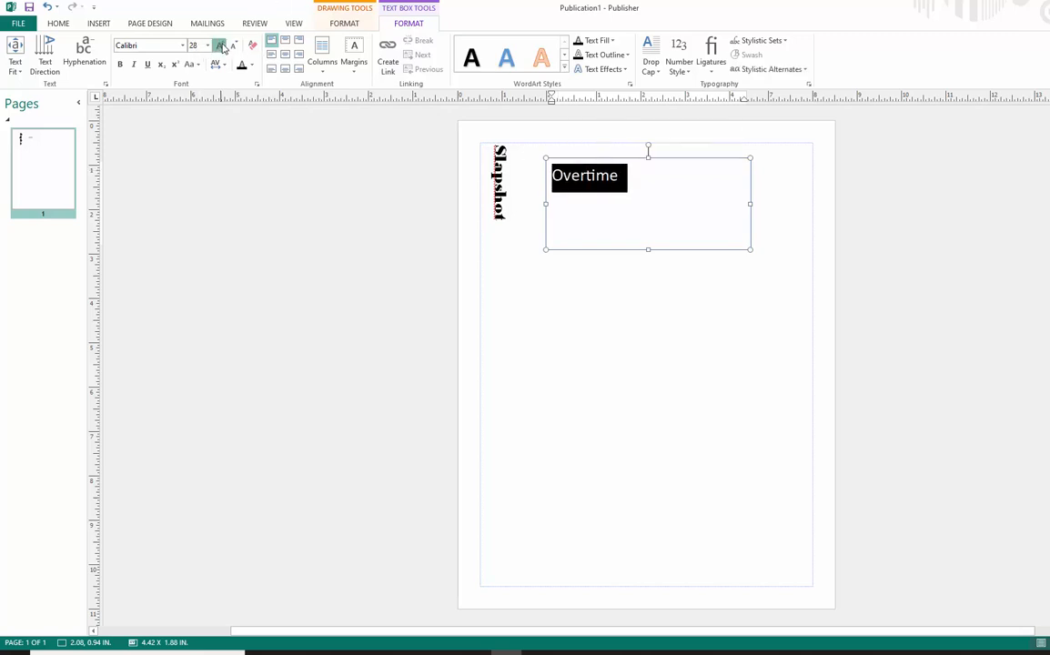
{"action": "left_click", "coordinate": [221, 46]}
{"action": "left_click", "coordinate": [221, 46]}
{"action": "left_click", "coordinate": [221, 46]}
Step: Set the font of the word "Overtime" to Bahnschrift SemiBold Condensed
{"action": "left_click", "coordinate": [165, 44]}
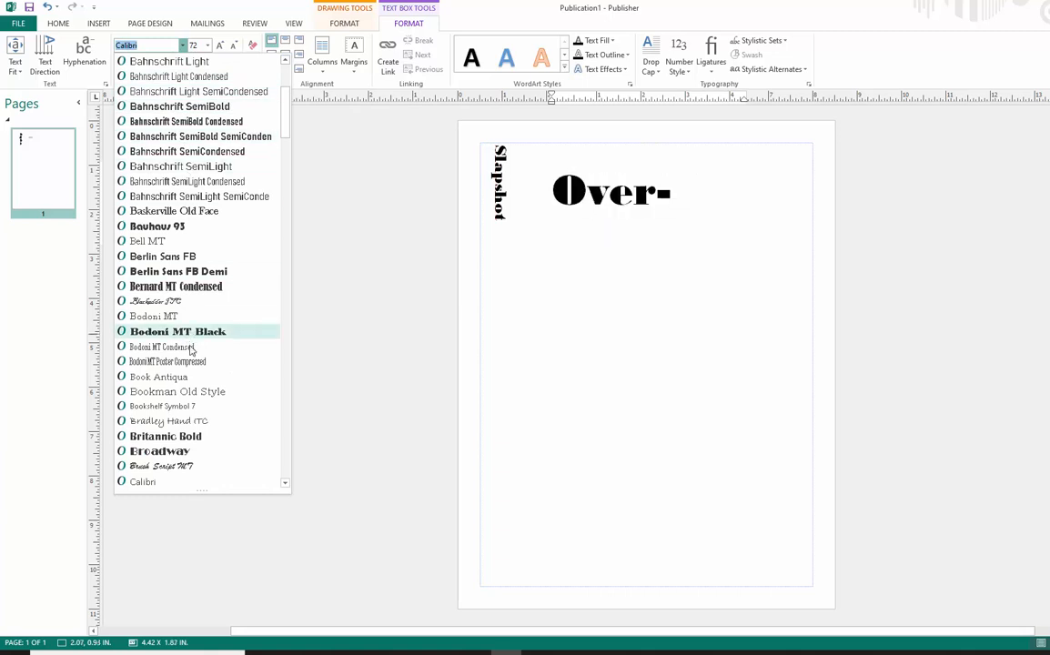
{"action": "left_click", "coordinate": [162, 406]}
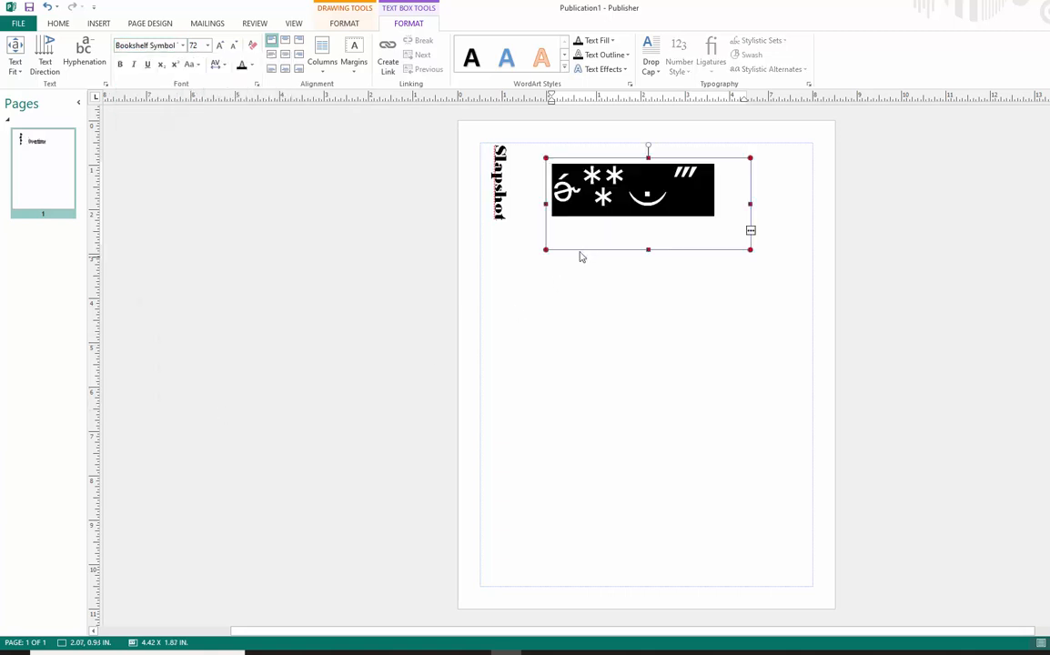
{"action": "left_click", "coordinate": [151, 45]}
{"action": "left_click", "coordinate": [182, 44]}
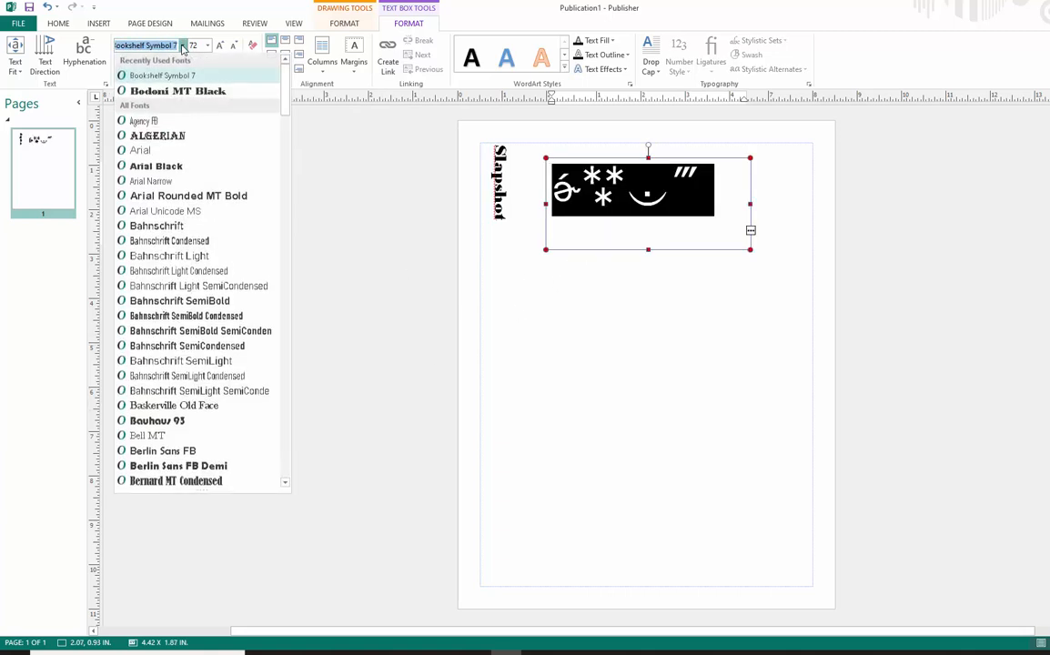
{"action": "left_click", "coordinate": [187, 316]}
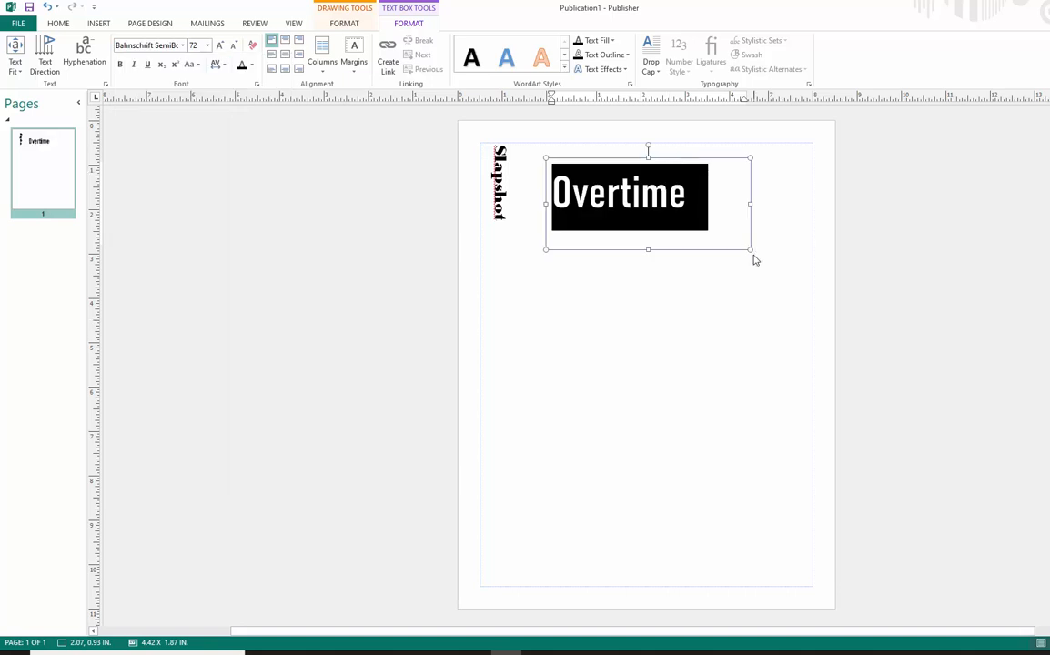
Step: Shrink the Overtime text box to about 3.21 x 1.39 in and move it up to the top margin, overlapping Slapshot
{"action": "left_click_drag", "start_coordinate": [749, 248], "coordinate": [697, 228]}
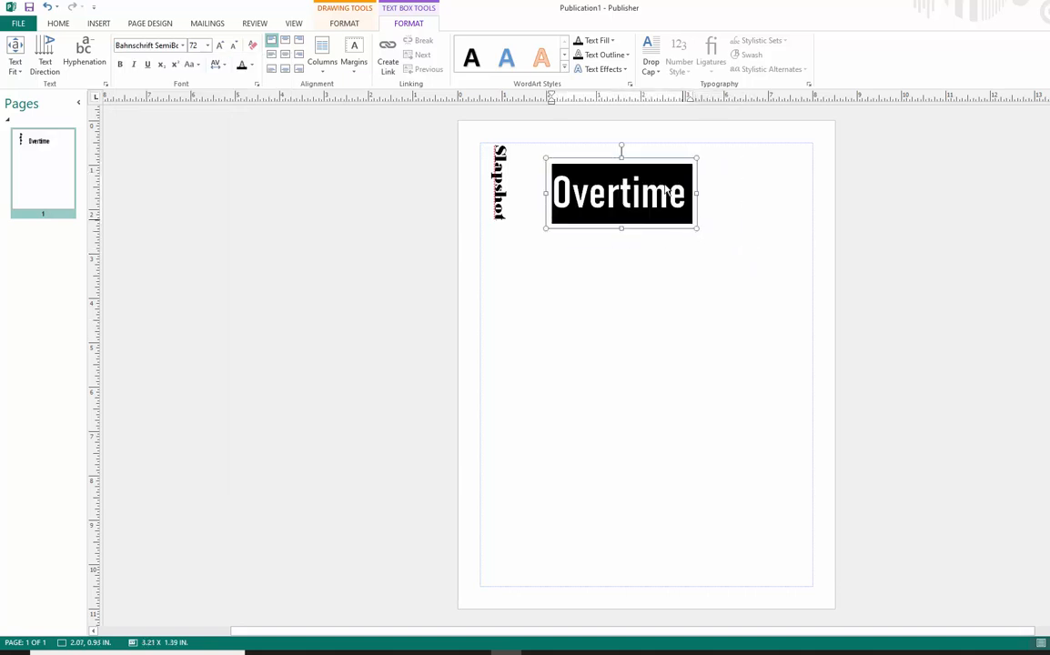
{"action": "left_click", "coordinate": [681, 352]}
{"action": "left_click", "coordinate": [643, 204]}
{"action": "left_click_drag", "start_coordinate": [637, 158], "coordinate": [596, 126]}
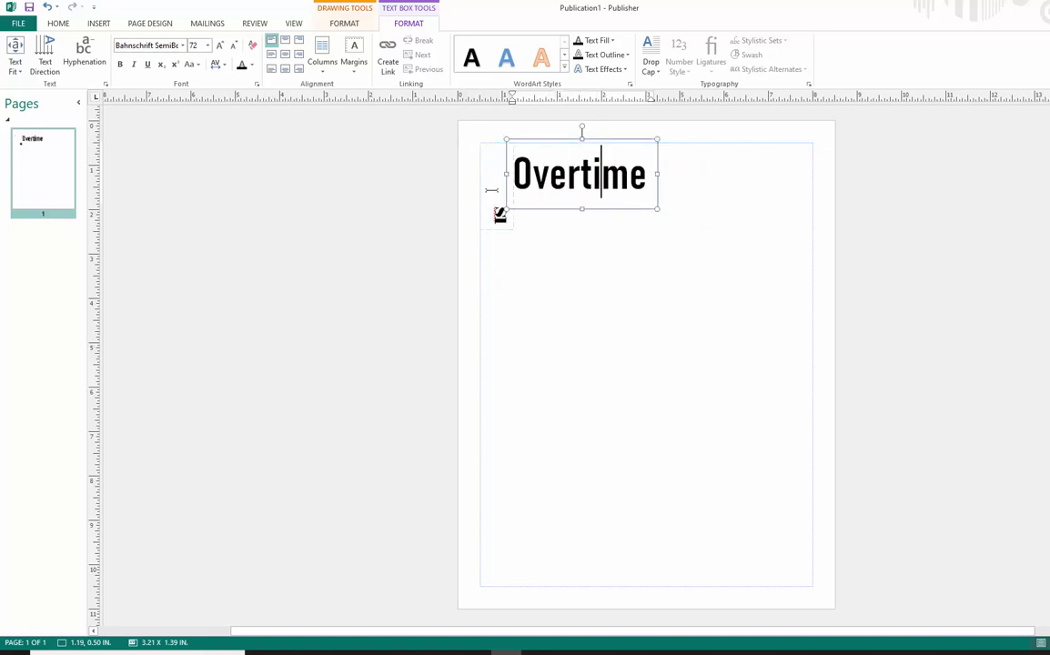
{"action": "key", "text": "Right"}
{"action": "key", "text": "Right"}
{"action": "left_click_drag", "start_coordinate": [596, 143], "coordinate": [567, 142]}
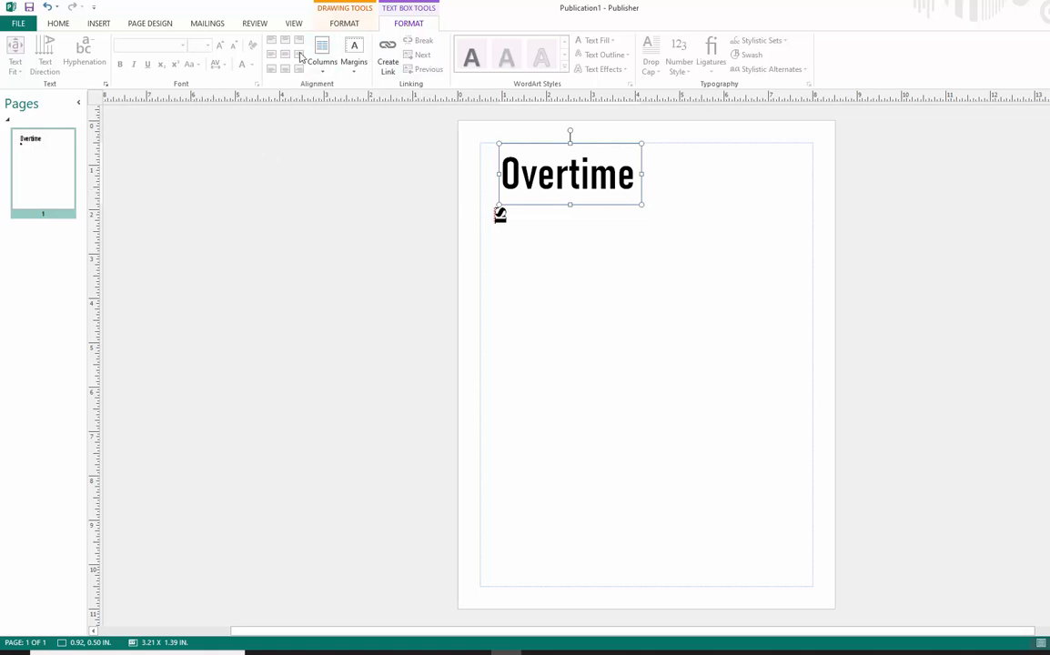
Step: Set the Overtime text box's shape fill to No Fill and shift it clear of Slapshot, to about 1.23 in horizontally
{"action": "left_click", "coordinate": [344, 22]}
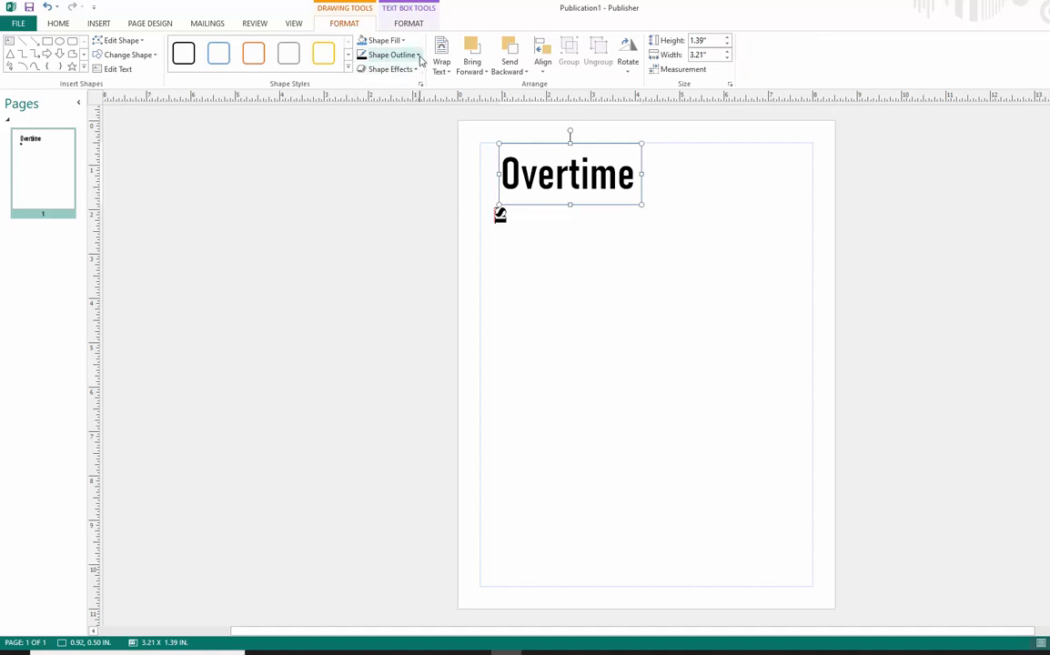
{"action": "left_click", "coordinate": [385, 40]}
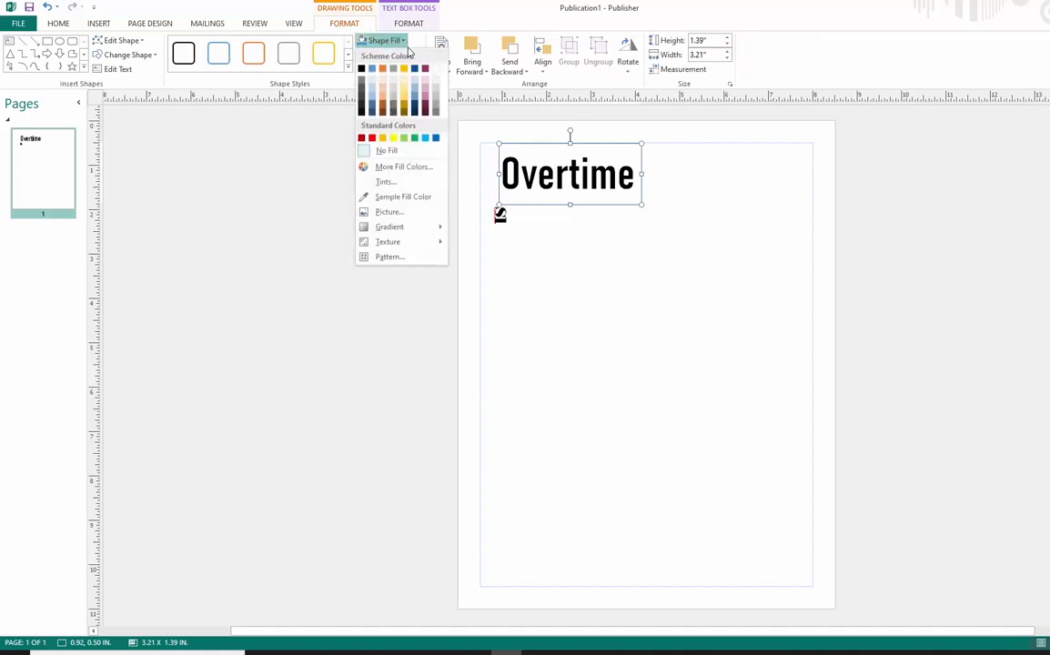
{"action": "left_click", "coordinate": [403, 152]}
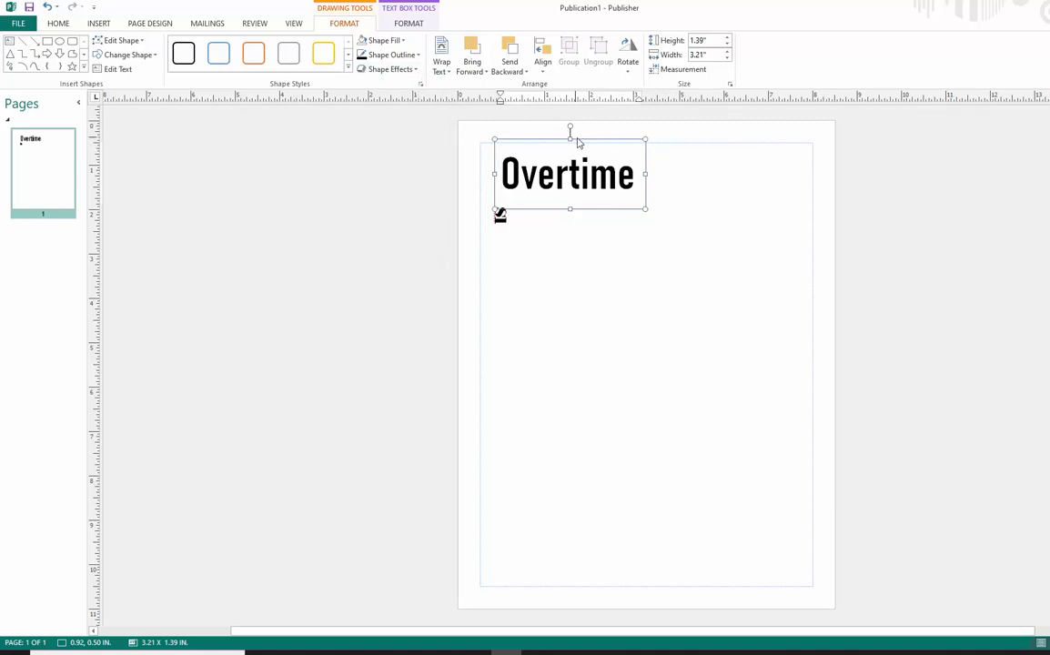
{"action": "left_click_drag", "start_coordinate": [586, 143], "coordinate": [600, 139]}
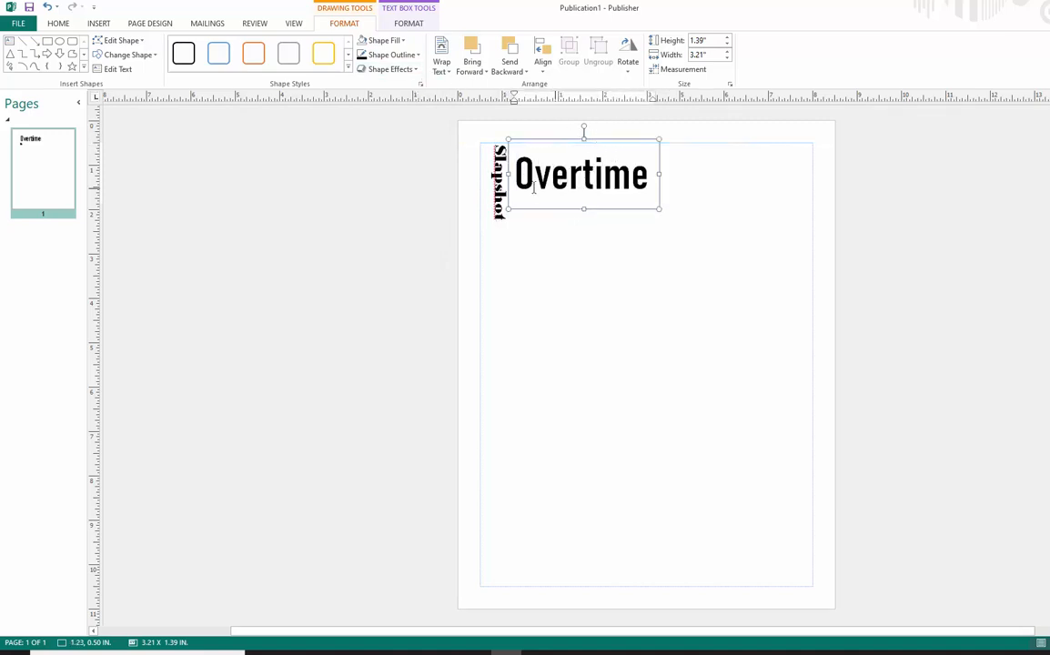
{"action": "left_click", "coordinate": [668, 311]}
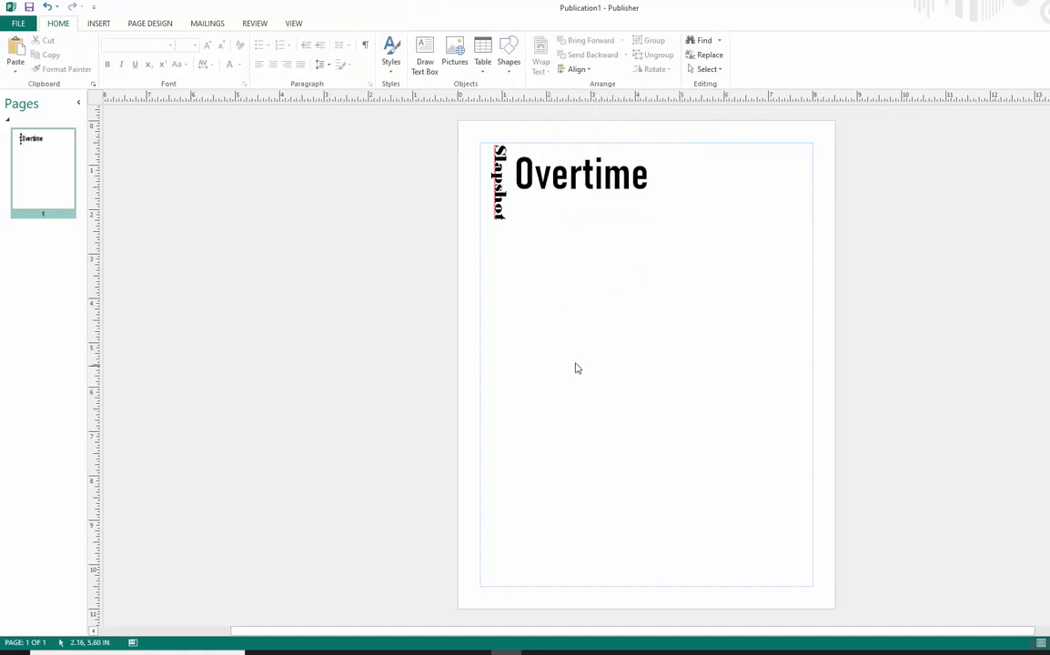